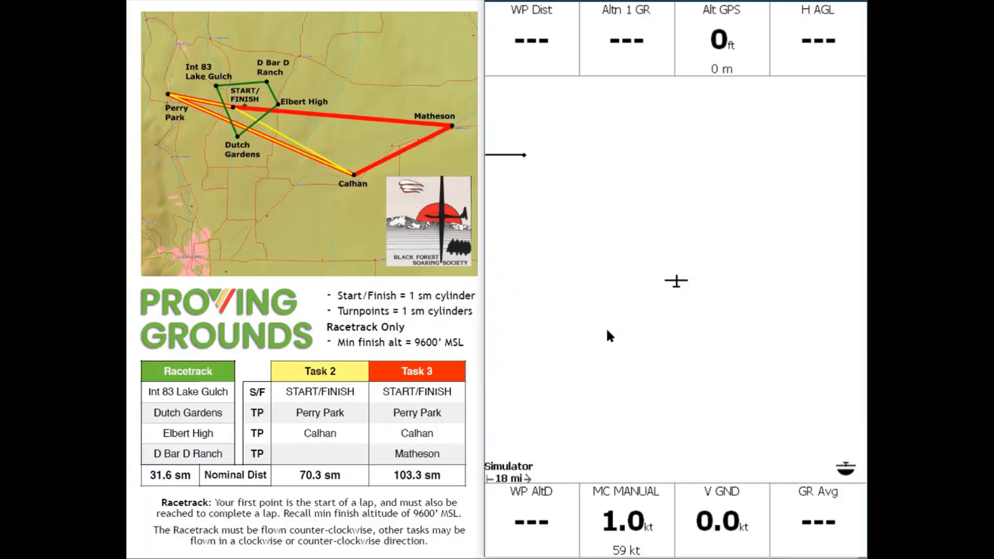
Open XCSoar's File Manager from the Config 2/3 menu
left_click(611, 345)
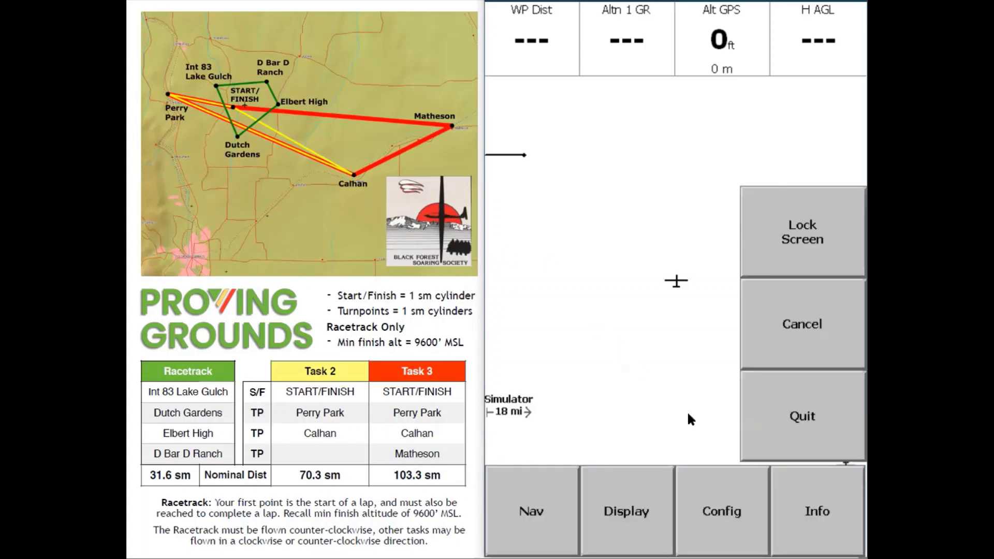
left_click(719, 510)
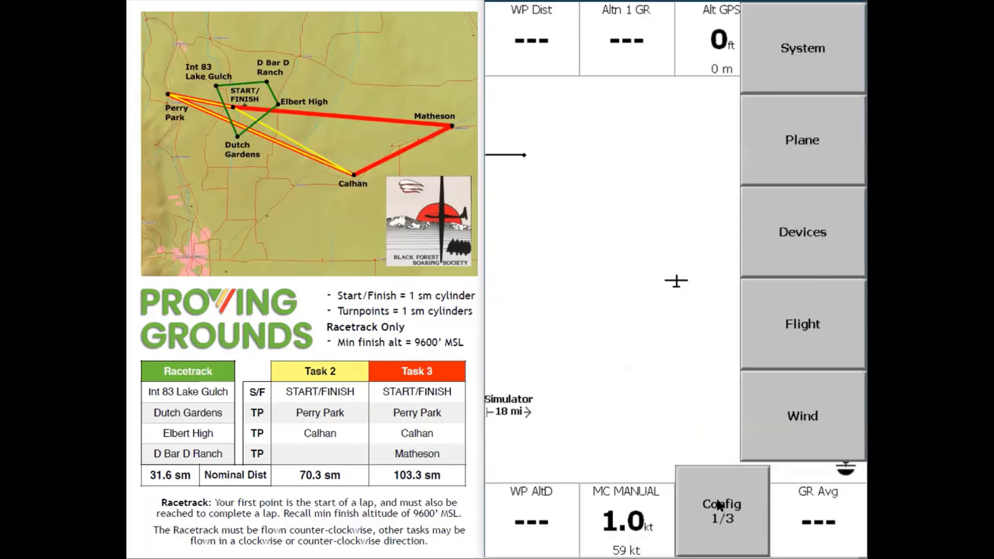
left_click(718, 507)
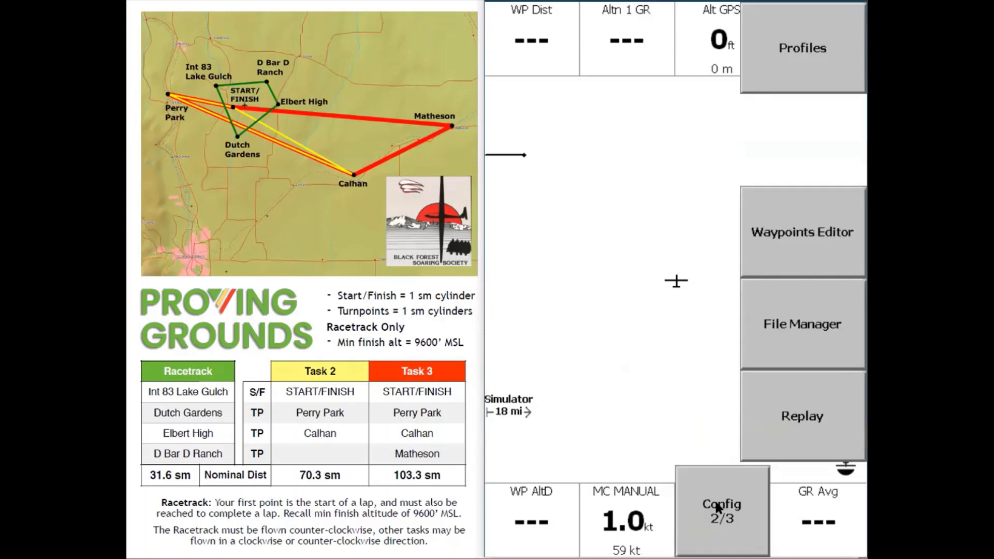
left_click(797, 326)
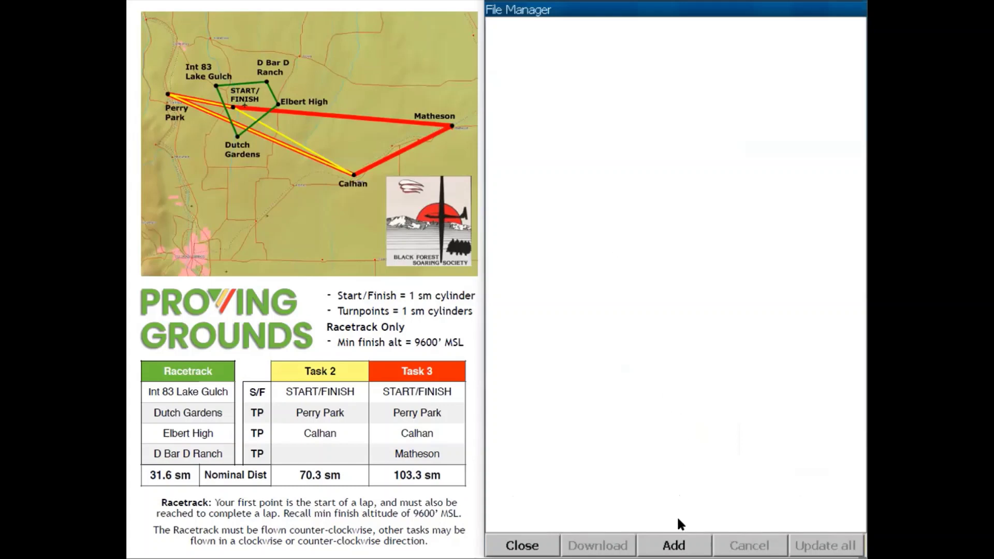
Download the US_COLORADO_HighRes.xcm map, then return to the downloadable file list
left_click(673, 546)
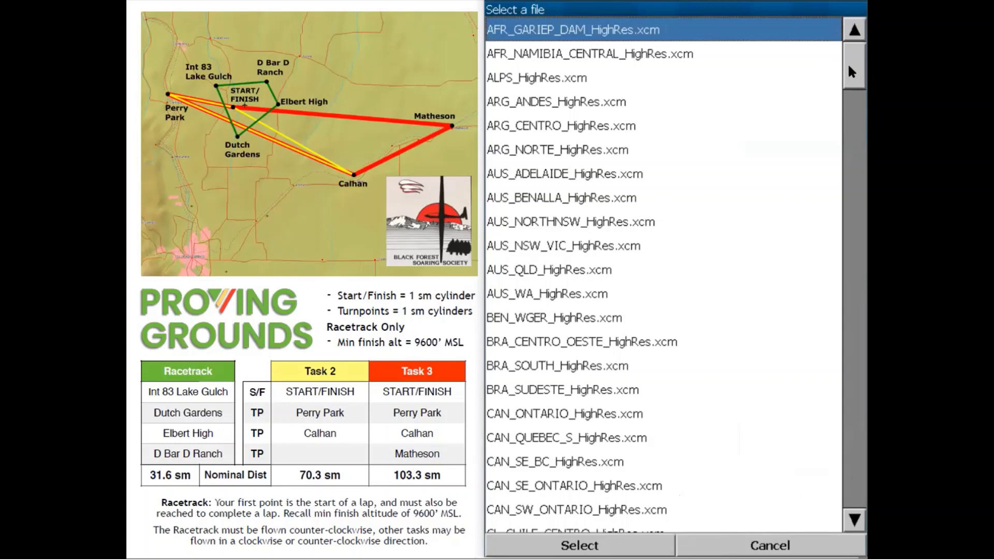
left_click_drag(855, 72, 865, 186)
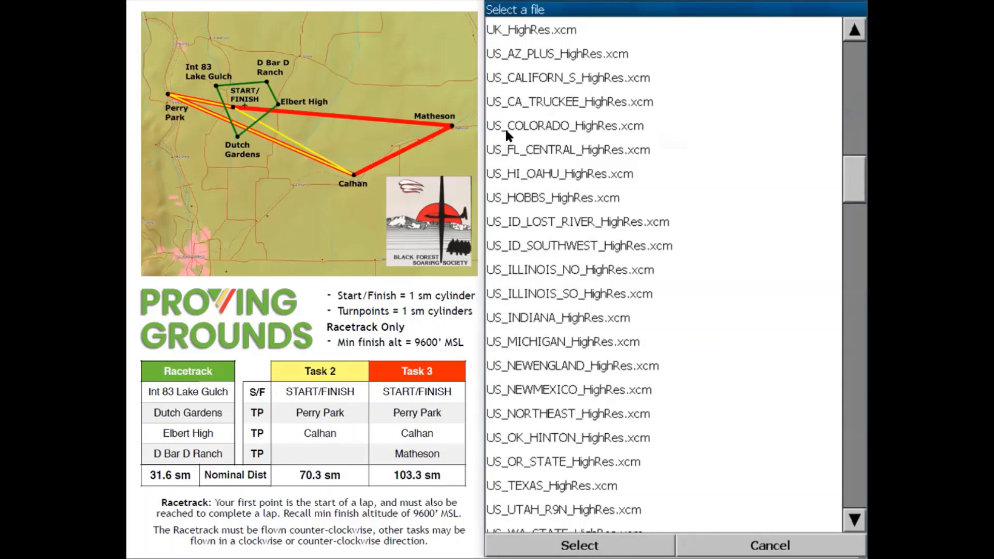
left_click(531, 125)
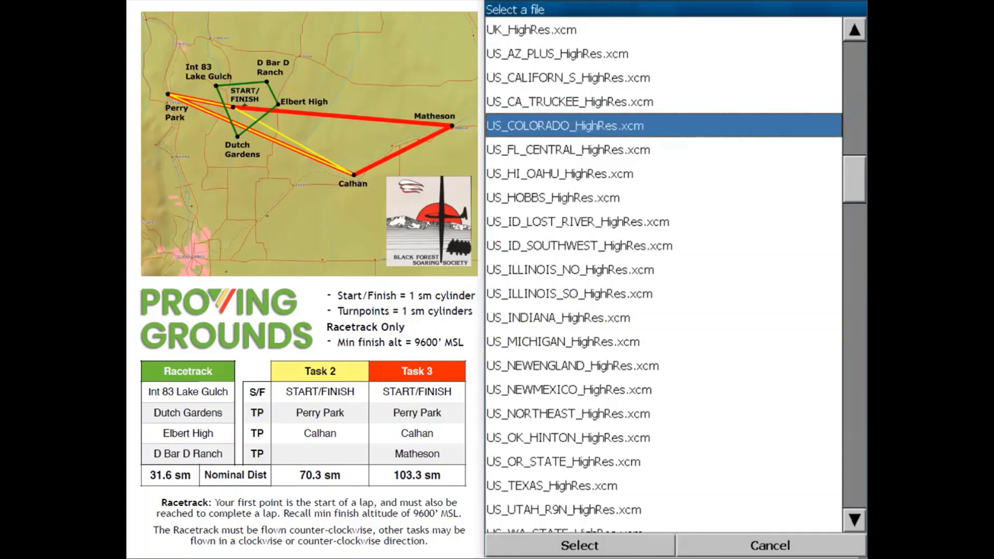
left_click(580, 546)
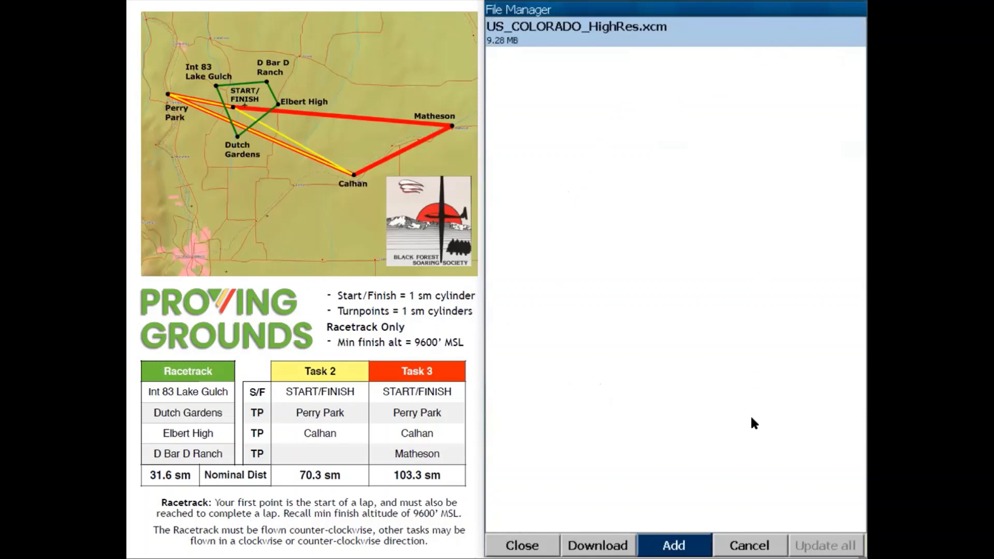
left_click(674, 545)
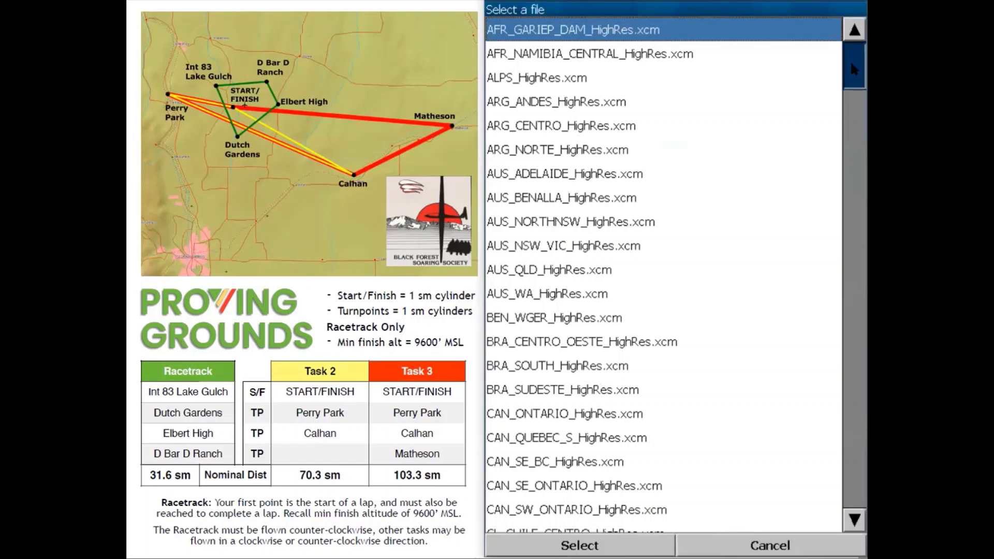
Find and download the USA_PG_REG9-12.cup waypoint file, then reopen the file list
left_click_drag(854, 69, 847, 375)
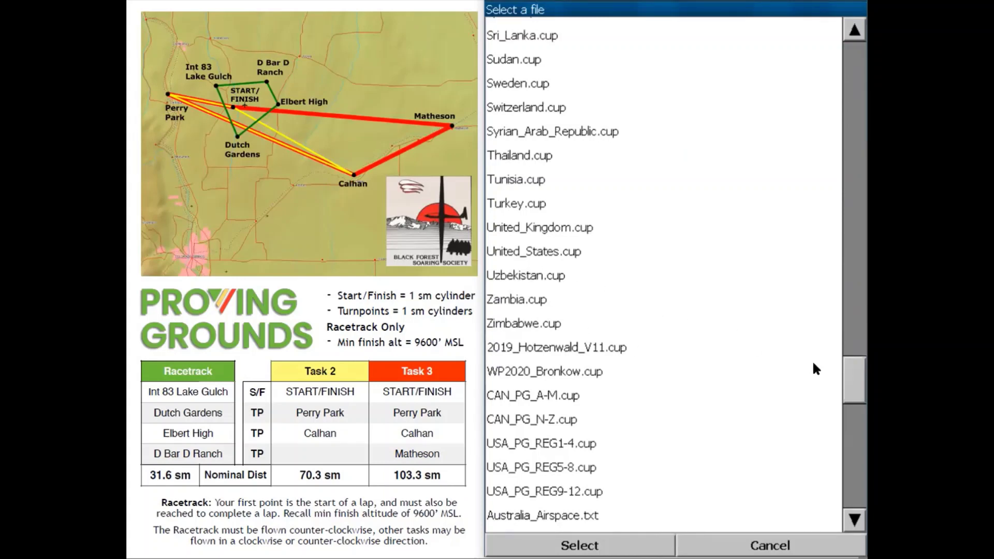
scroll(844, 378, "down", 2)
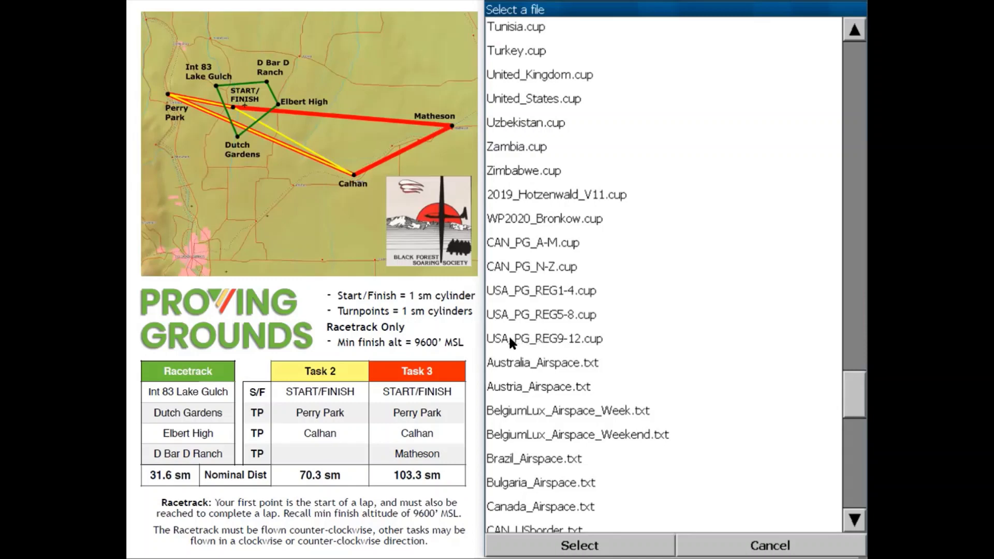
left_click(559, 336)
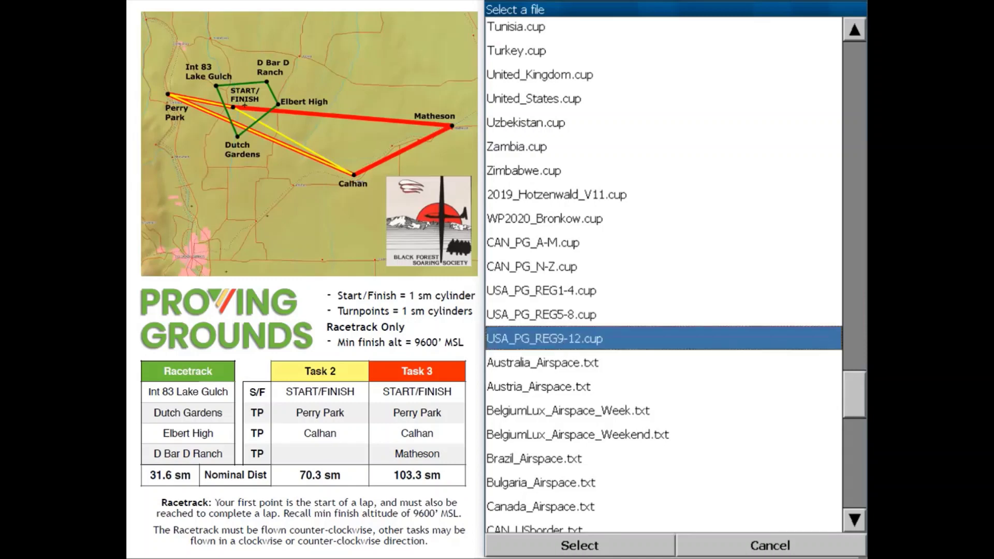
left_click(579, 545)
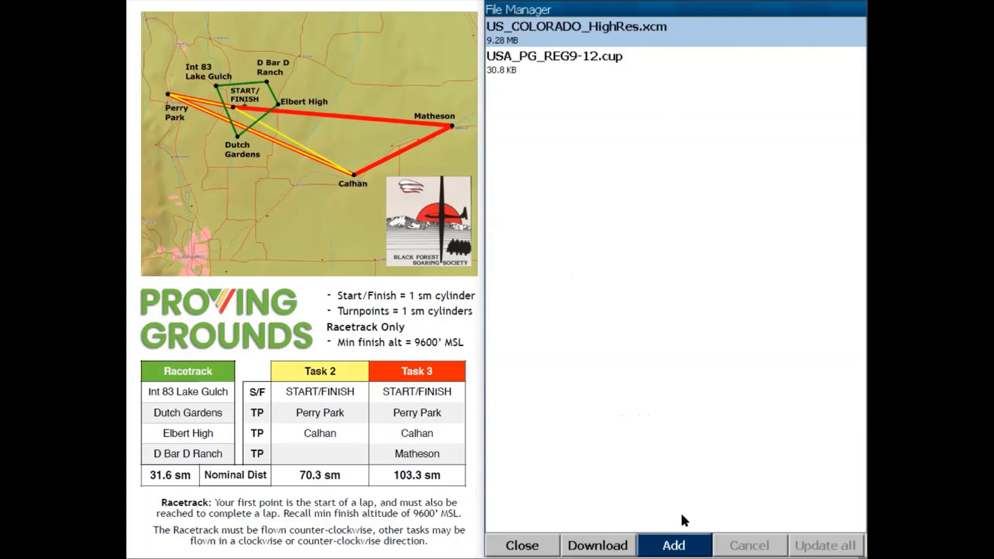
key("Return")
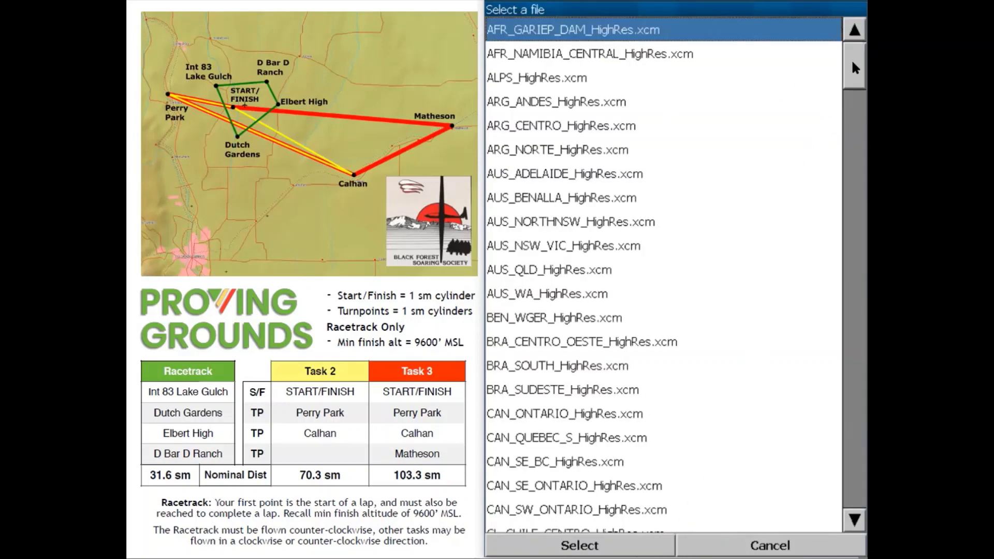
Download the USA_Airspace.txt airspace file, then close the File Manager
left_click_drag(853, 59, 840, 488)
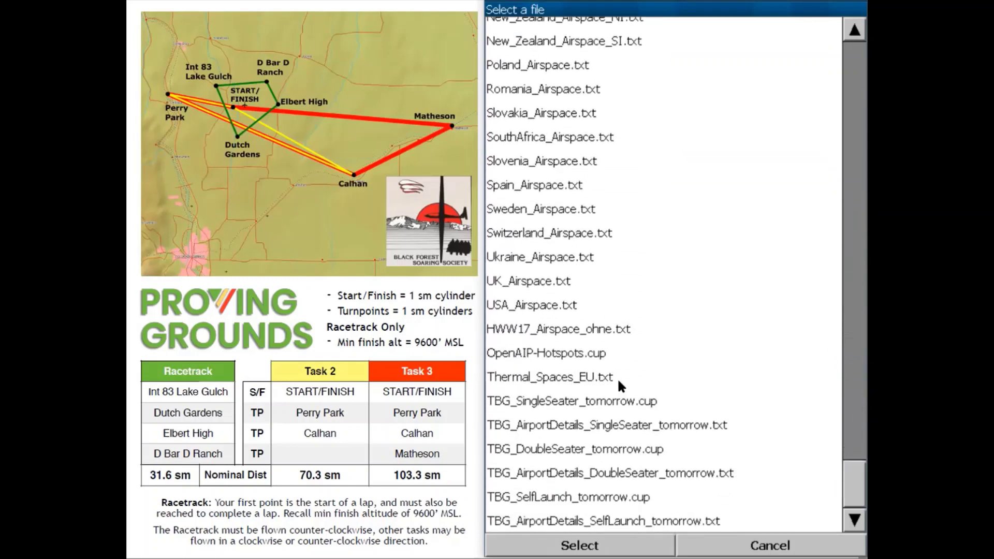
left_click(542, 310)
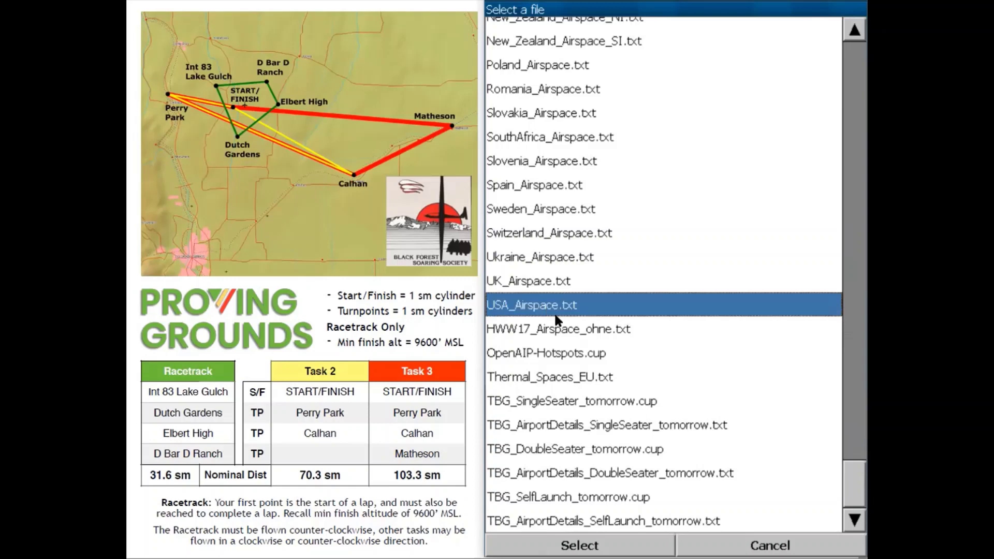
left_click(579, 545)
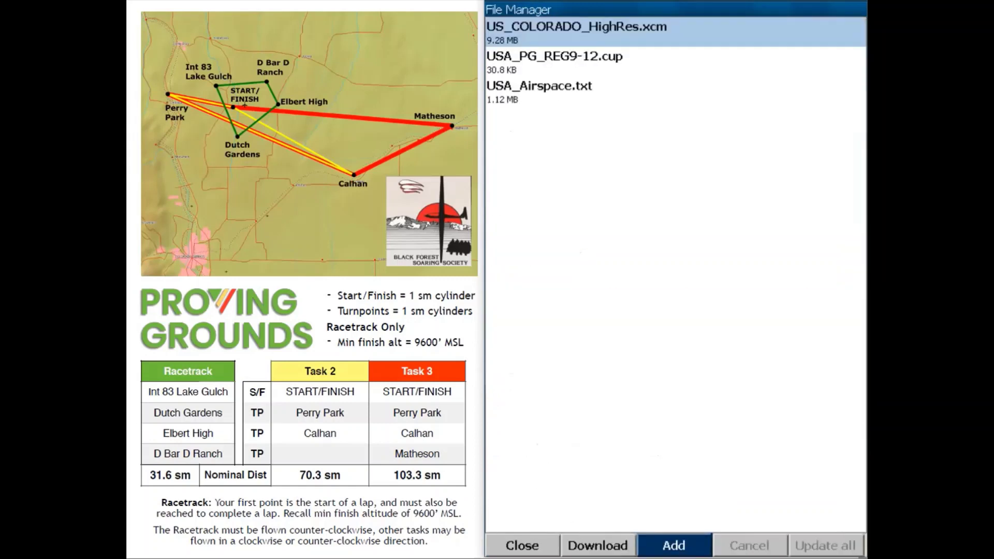
left_click(522, 545)
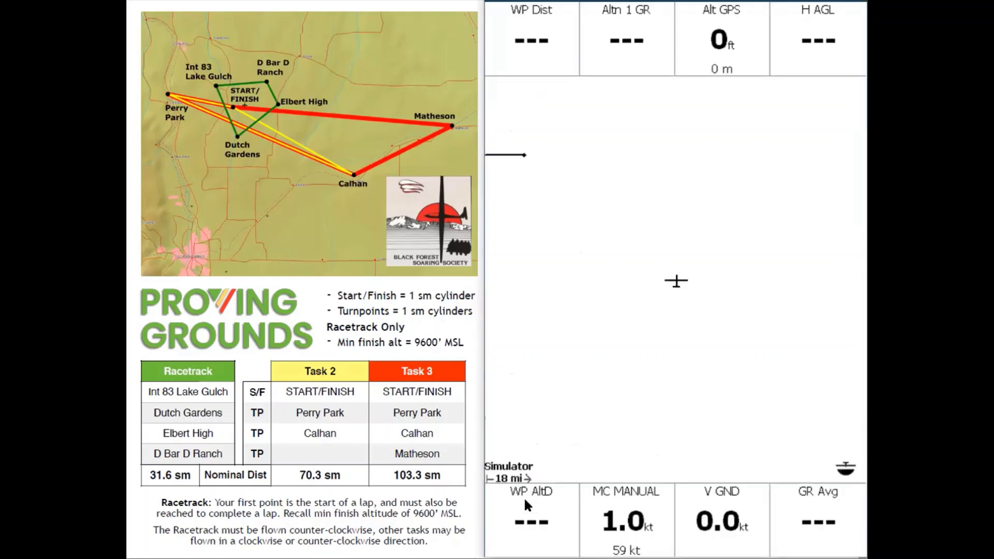
In System Site Files, set the map database to US_COLORADO_HighRes.xcm
double_click(592, 320)
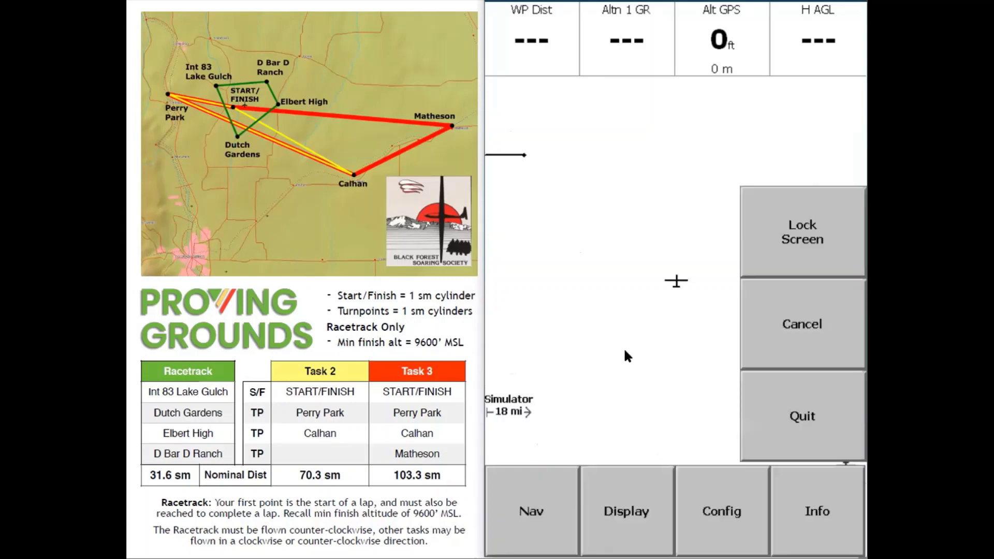
left_click(719, 506)
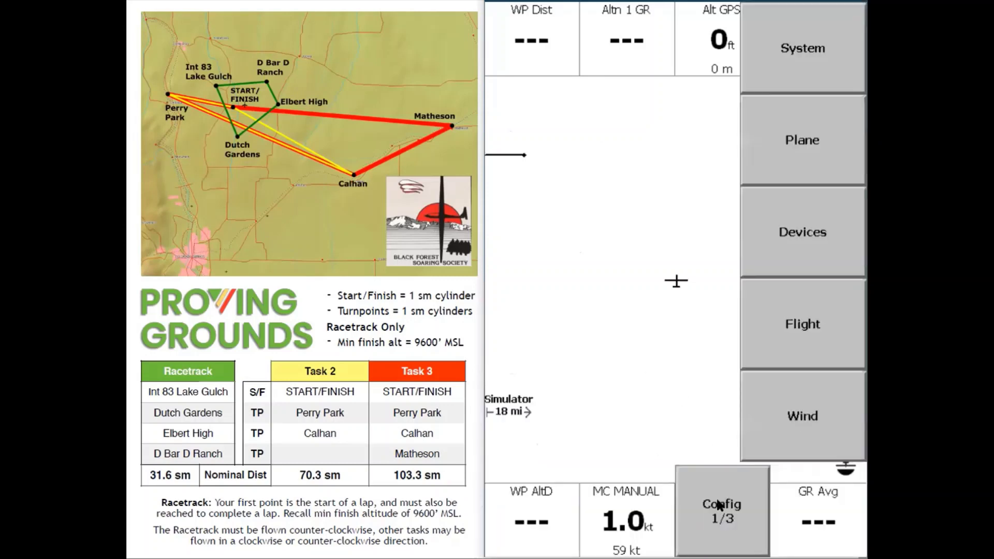
left_click(785, 52)
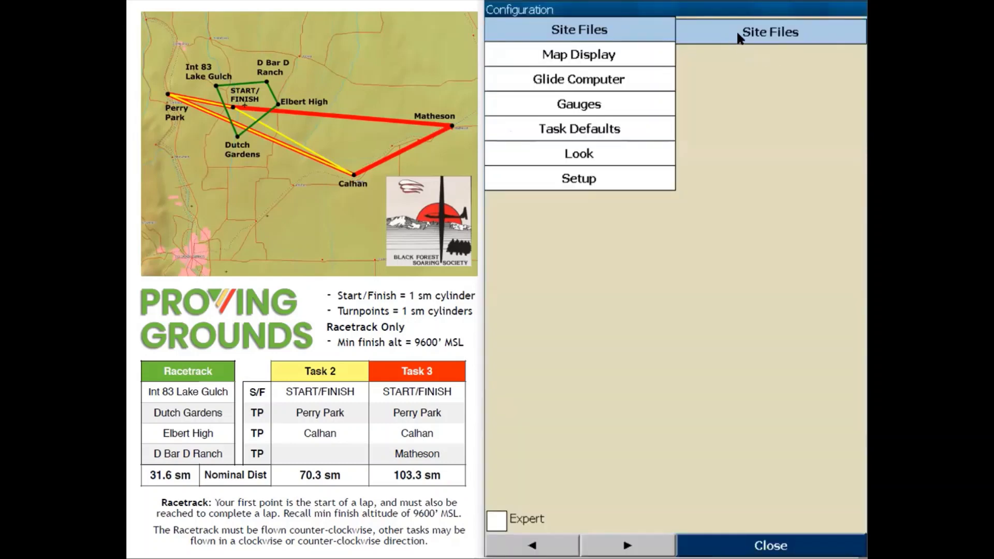
left_click(740, 37)
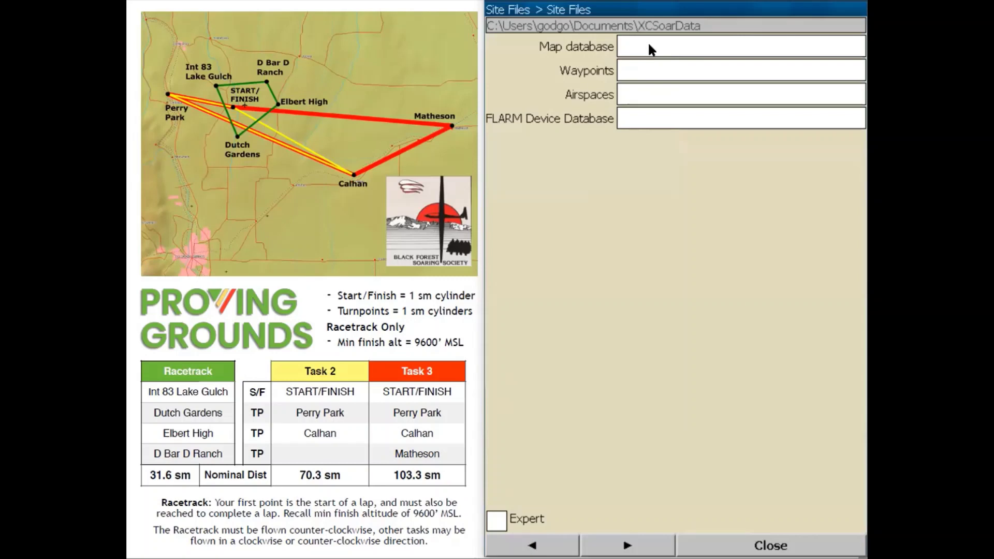
left_click(684, 51)
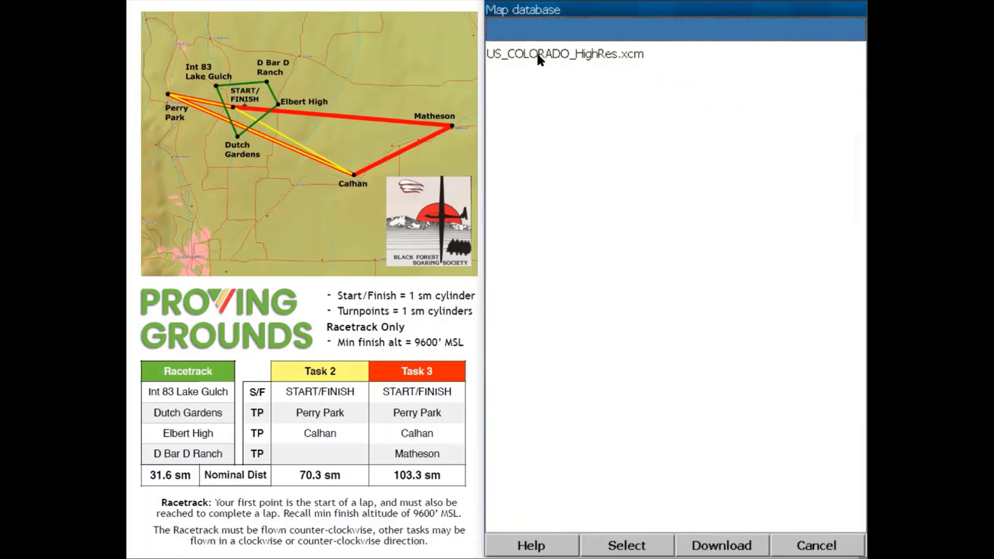
left_click(537, 53)
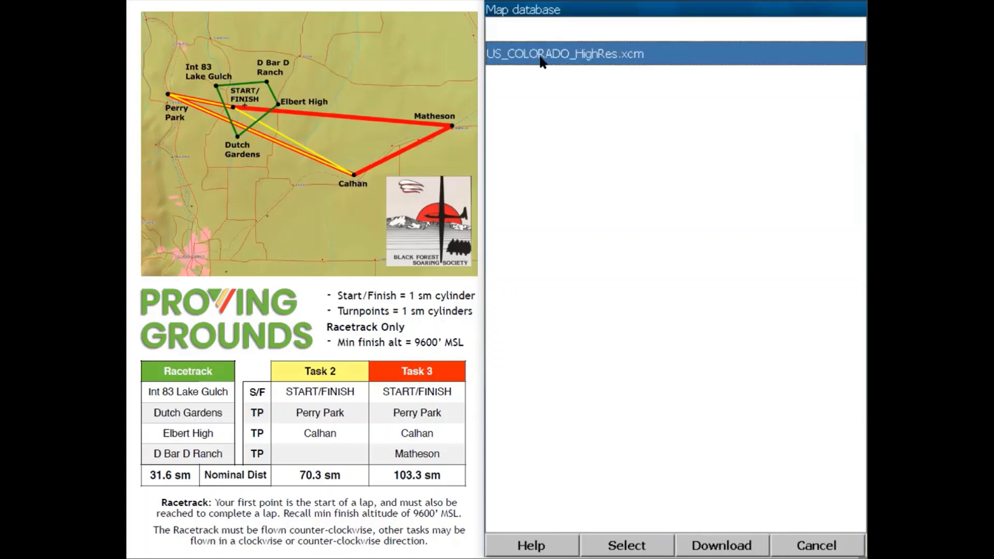
left_click(627, 546)
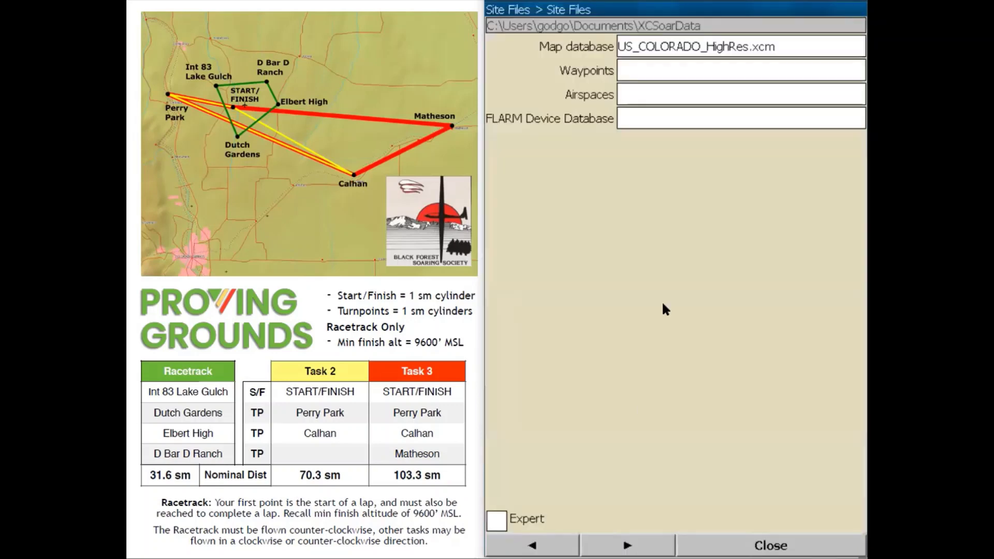
Set waypoints to USA_PG_REG9-12.cup and airspace to USA_Airspace.txt, then exit configuration
left_click(672, 73)
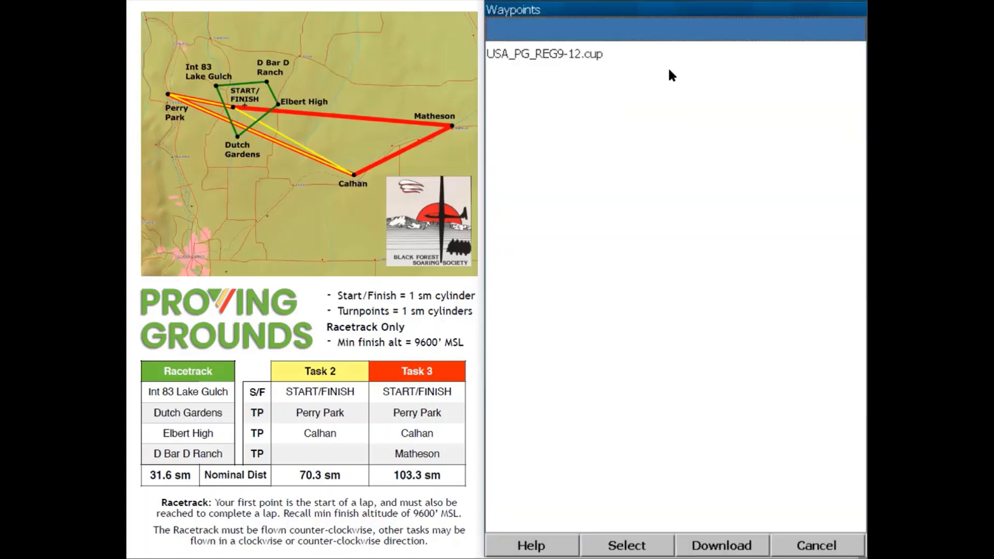
left_click(570, 58)
left_click(627, 546)
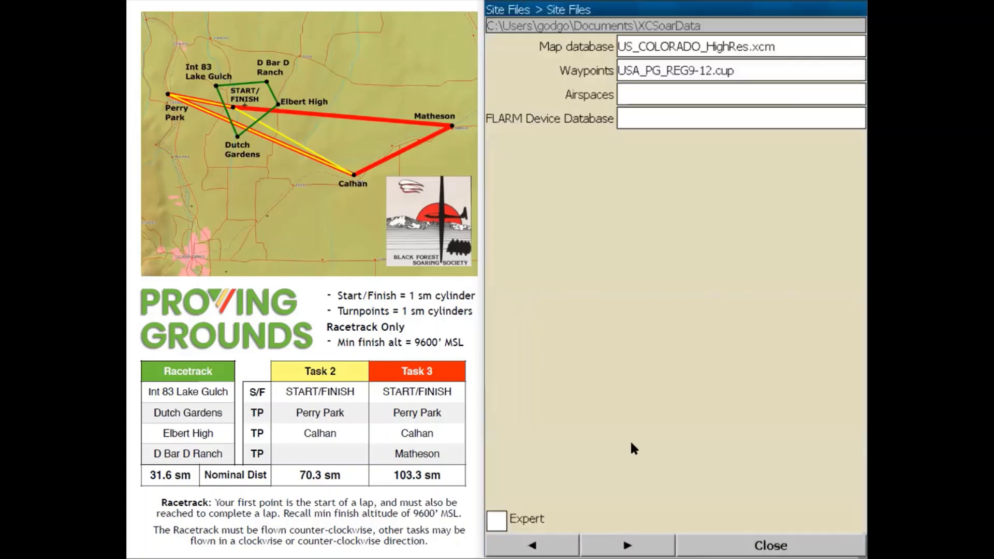
left_click(667, 93)
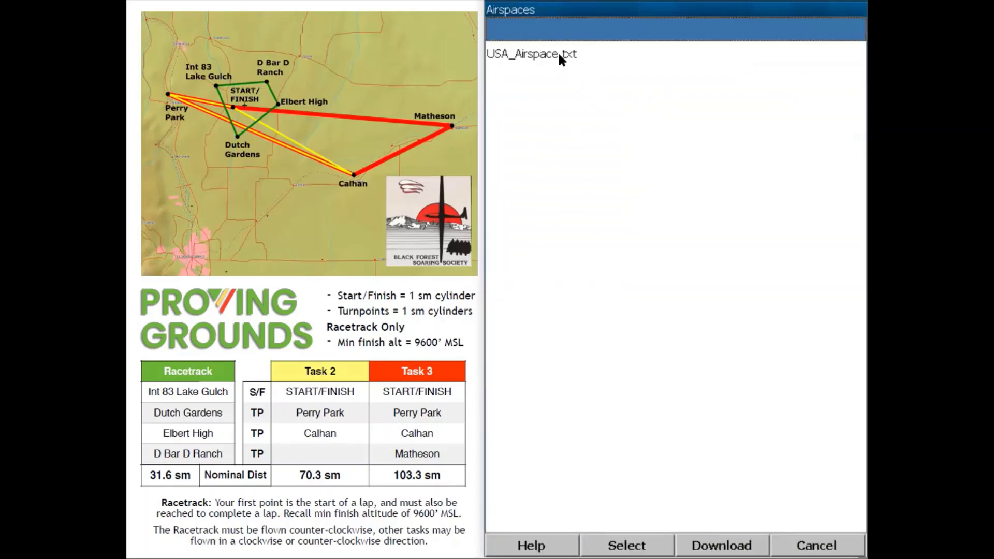
left_click(545, 58)
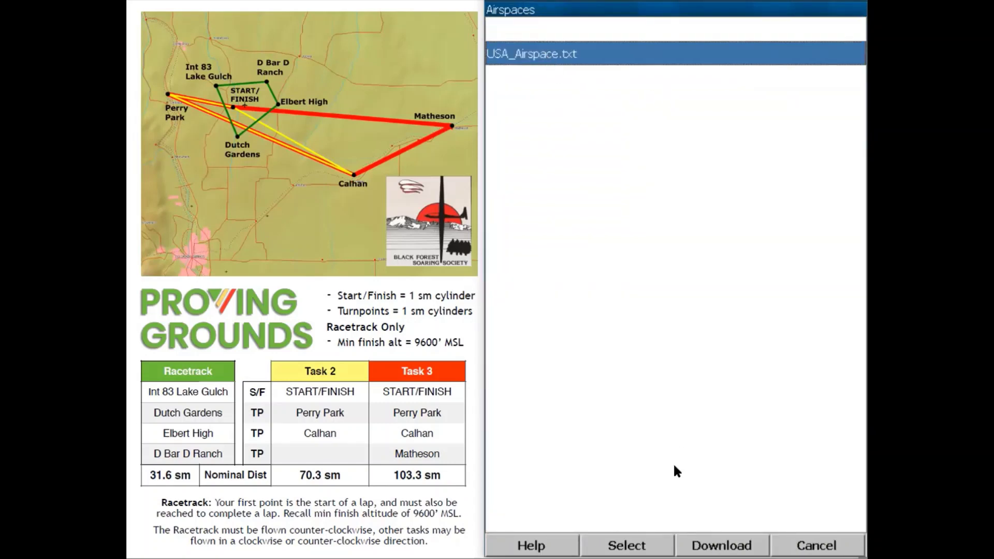
left_click(627, 545)
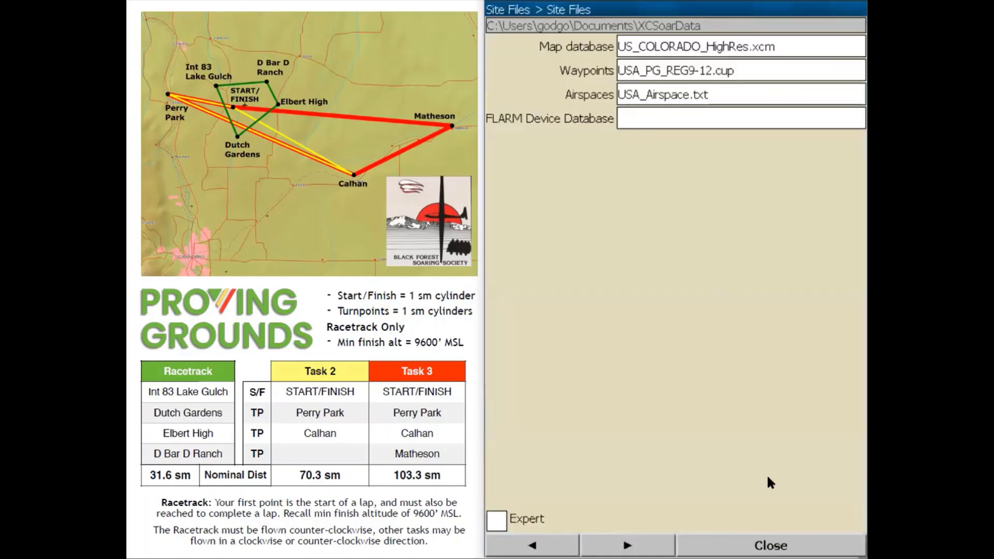
left_click(771, 546)
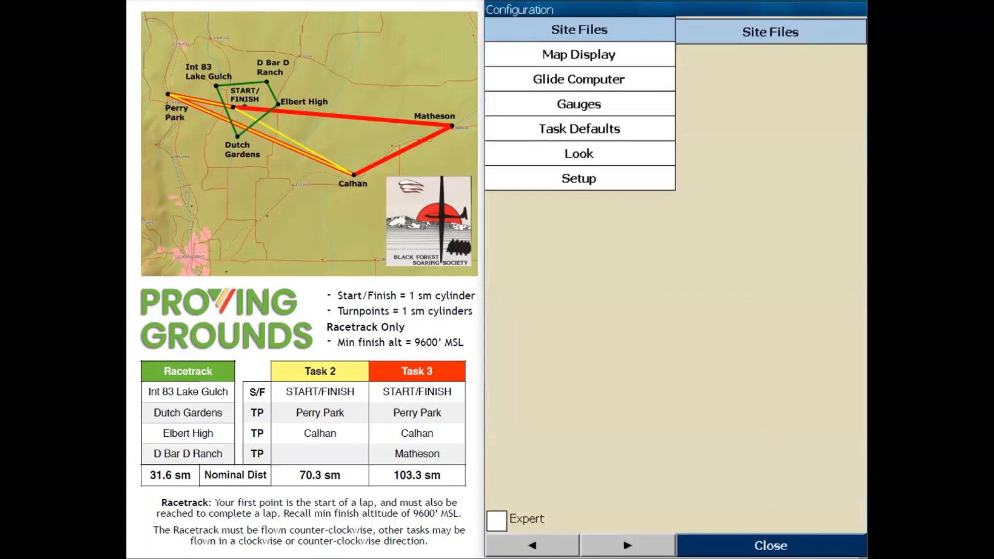
left_click(771, 545)
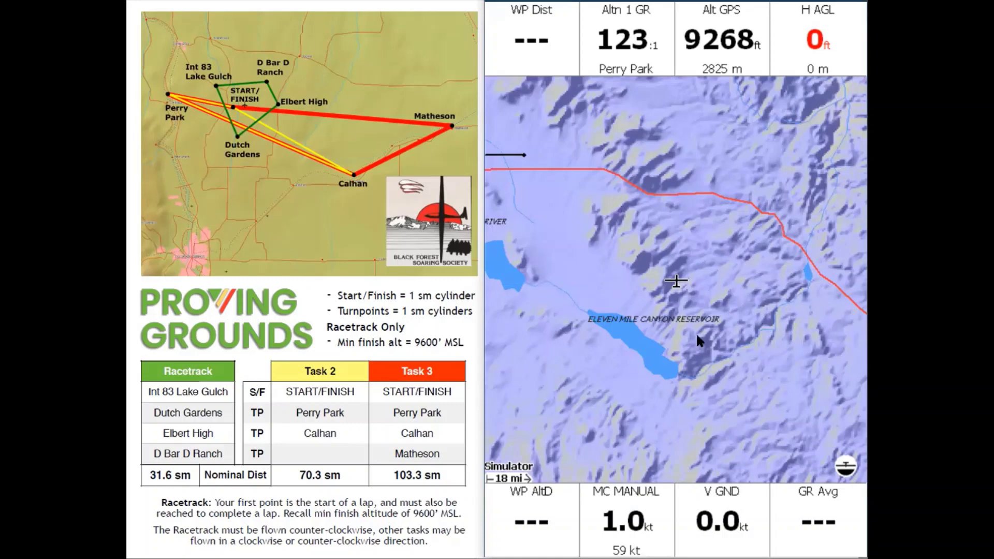
Zoom the Colorado map out to 94 mi and bring up the main menu
scroll(697, 337, "down", 1)
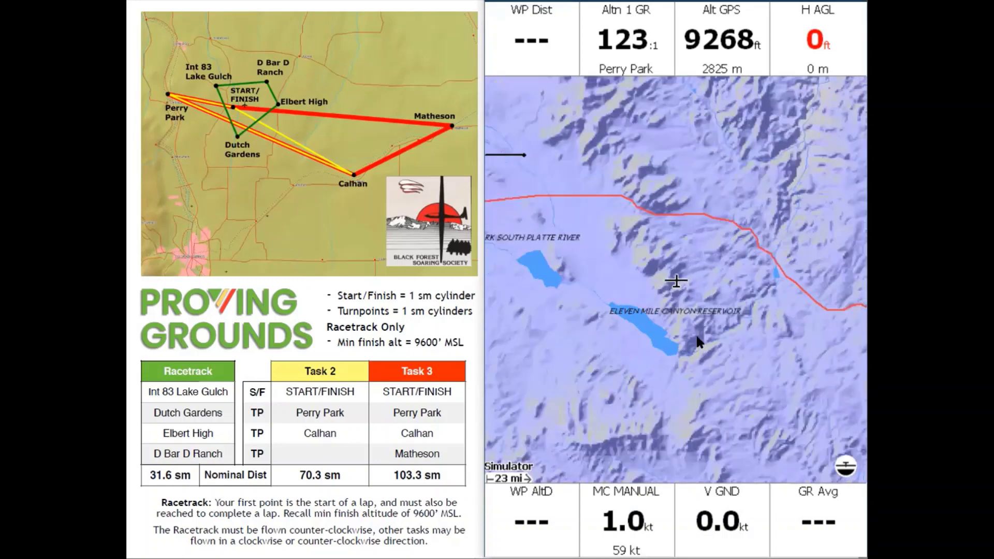
scroll(697, 338, "down", 4)
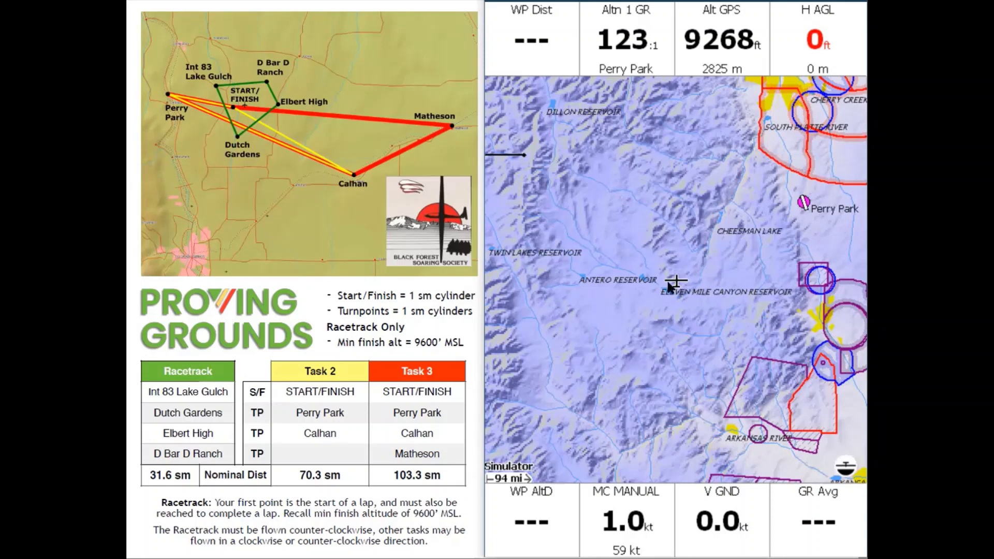
left_click(578, 365)
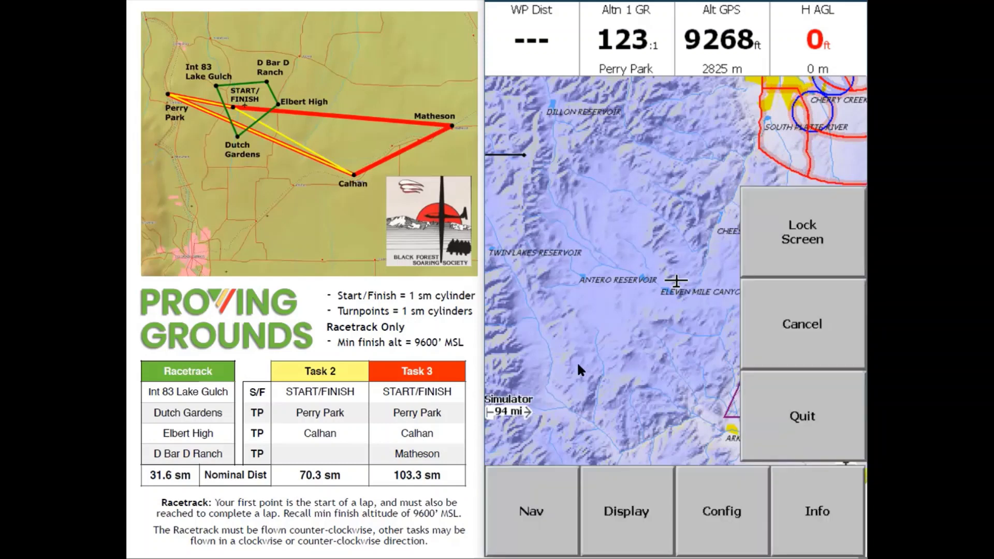
Open Task Manager's Manage tab and browse the full list of saved tasks
left_click(515, 499)
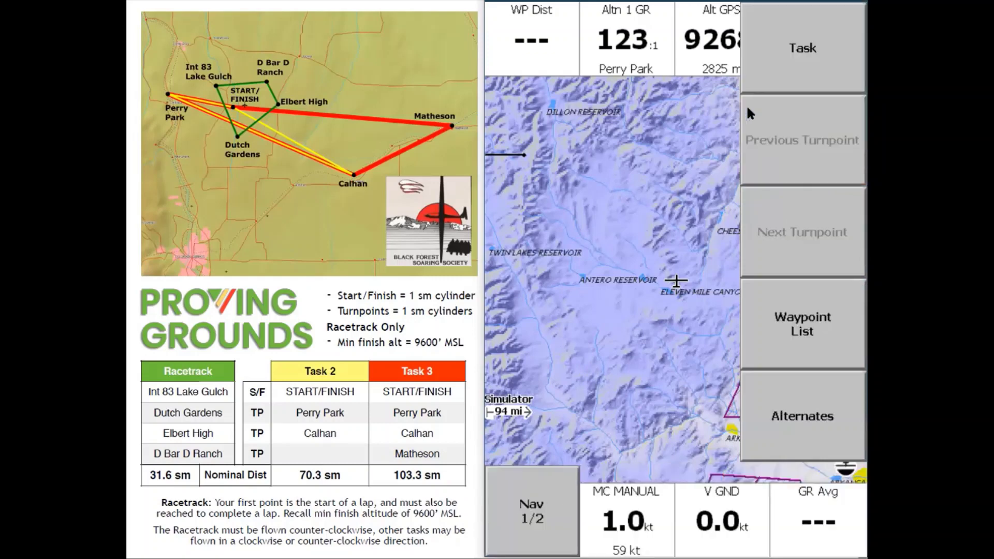
left_click(780, 67)
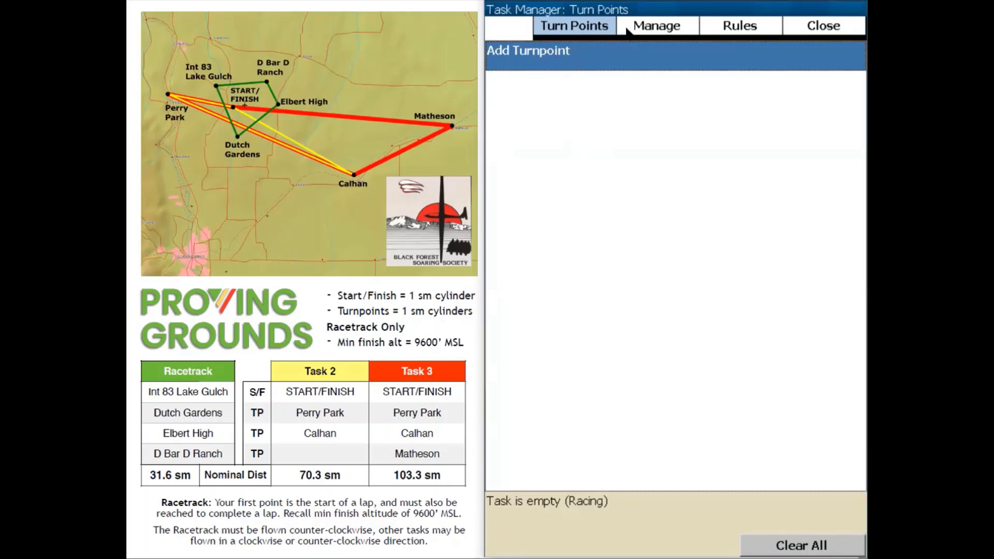
left_click(653, 29)
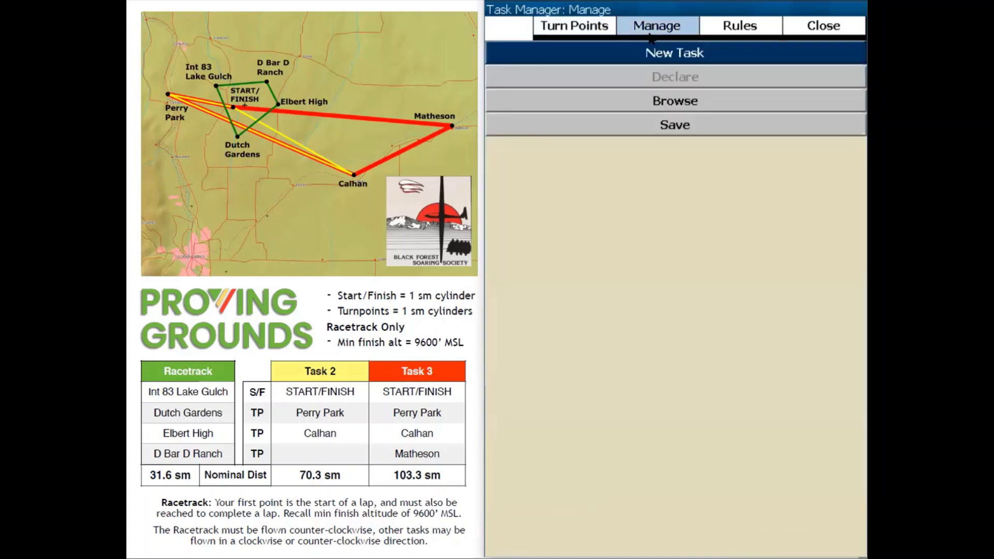
left_click(670, 102)
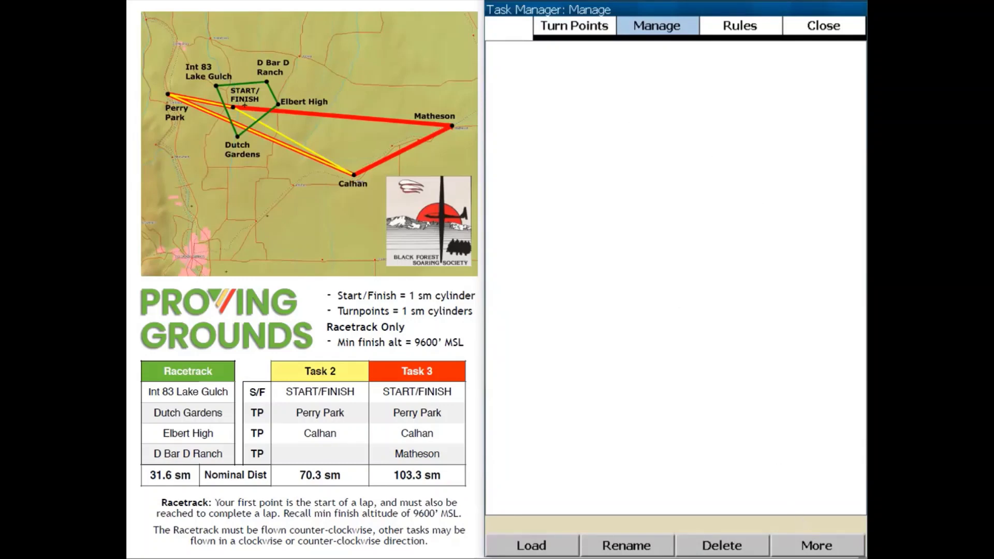
left_click(810, 544)
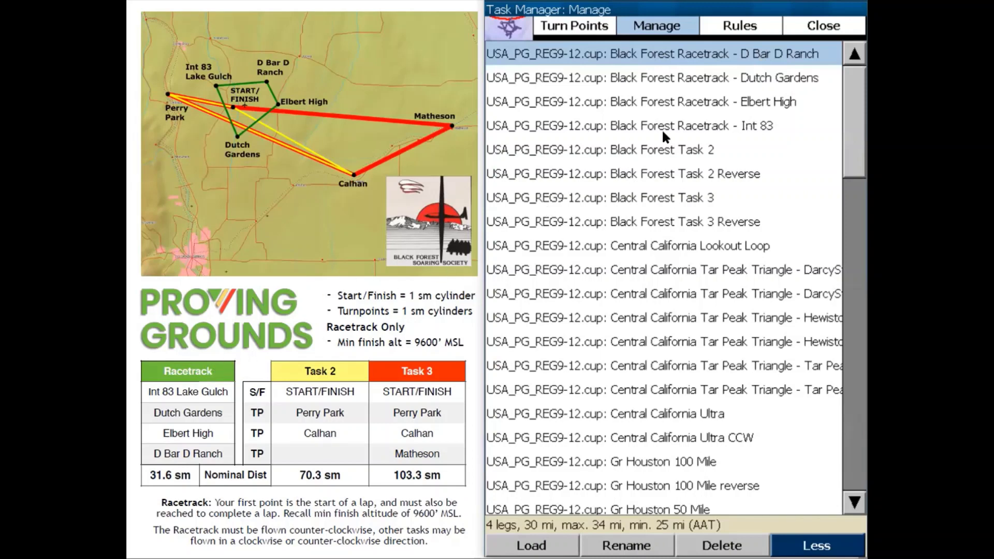
Load the 'Black Forest Racetrack - Int 83' task, confirming with Yes
left_click(706, 125)
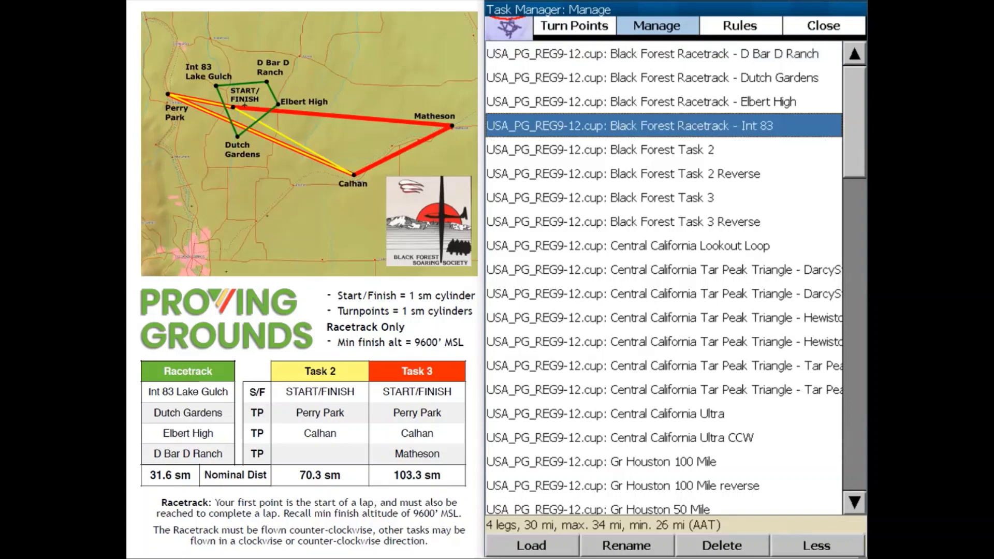
left_click(533, 541)
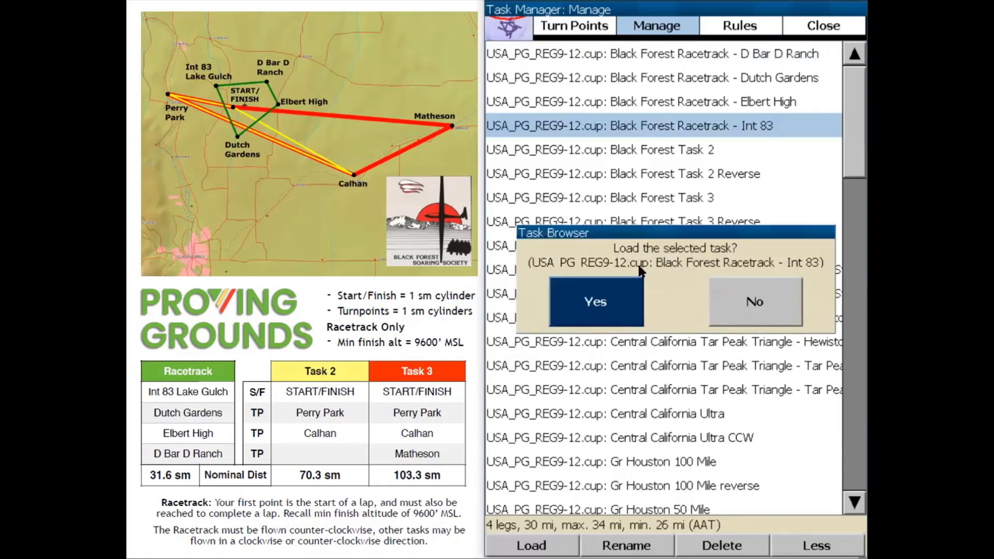
left_click(600, 304)
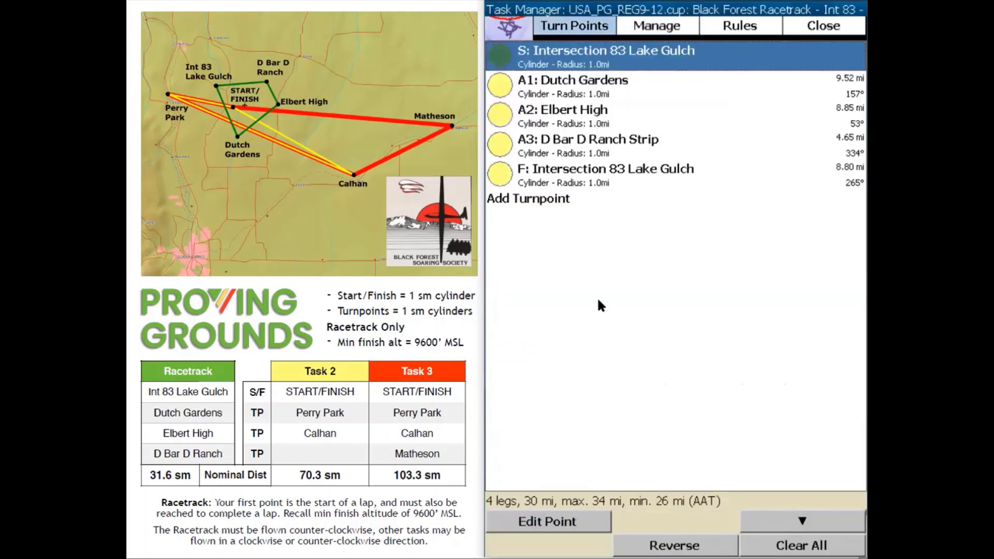